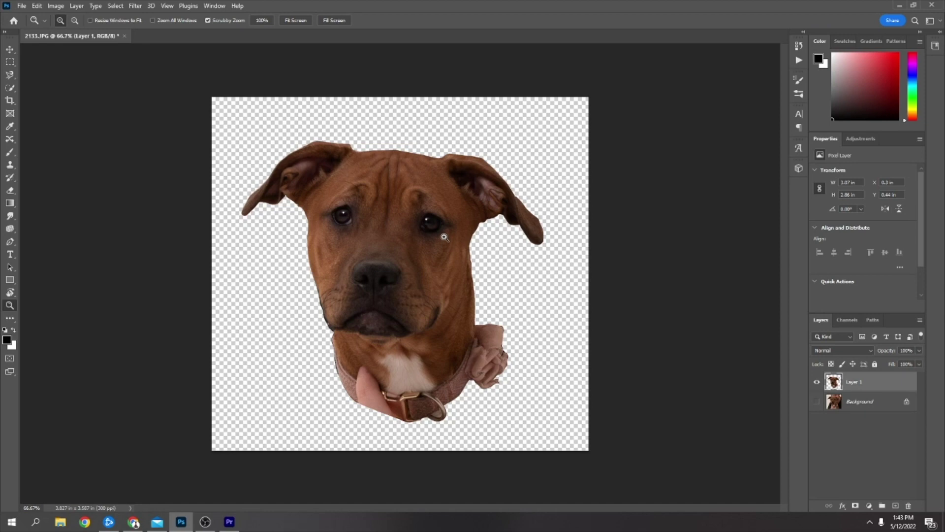
# Zoom in on the cut-out dog and bring up the fill or adjustment layer list.
pyautogui.moveTo(377, 240); pyautogui.dragTo(396, 237)
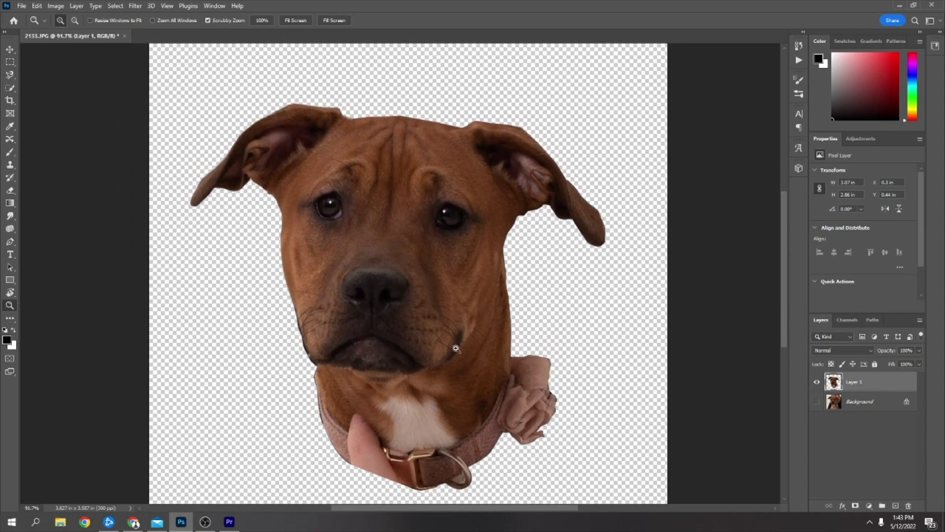
pyautogui.click(869, 508)
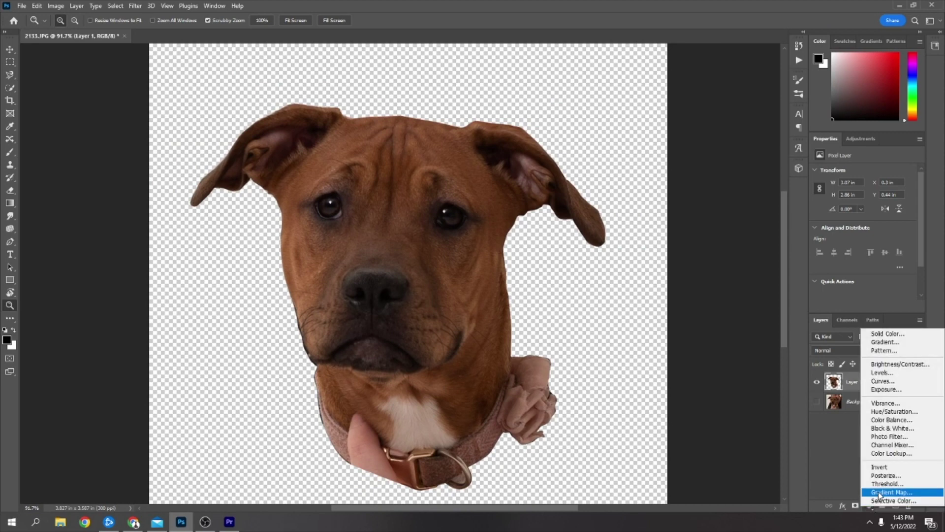
# Add a Gradient Map to turn the dog grayscale, trying Classic before settling on Linear method.
pyautogui.click(881, 492)
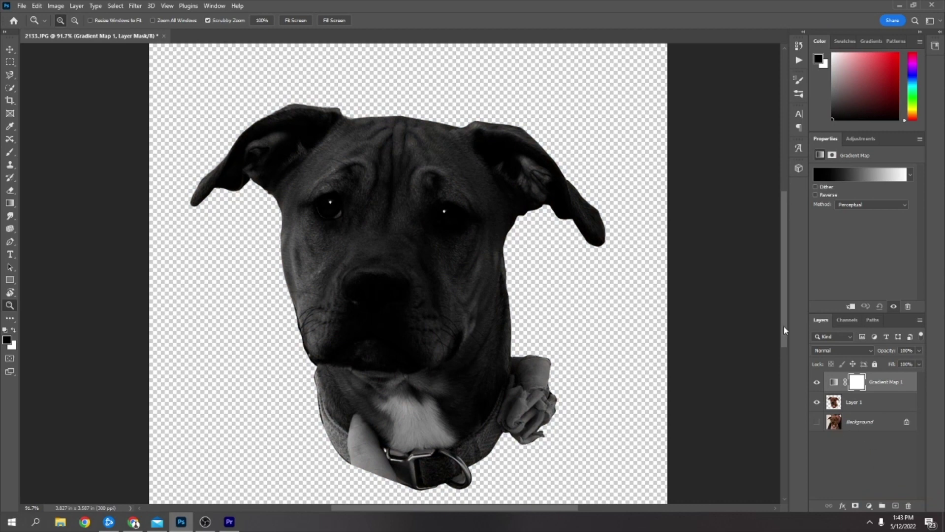
pyautogui.click(890, 206)
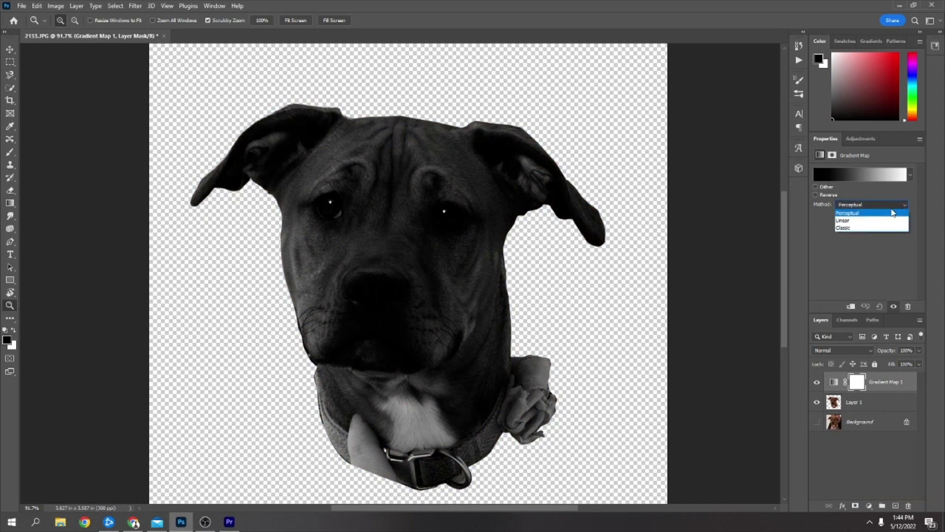
pyautogui.click(866, 219)
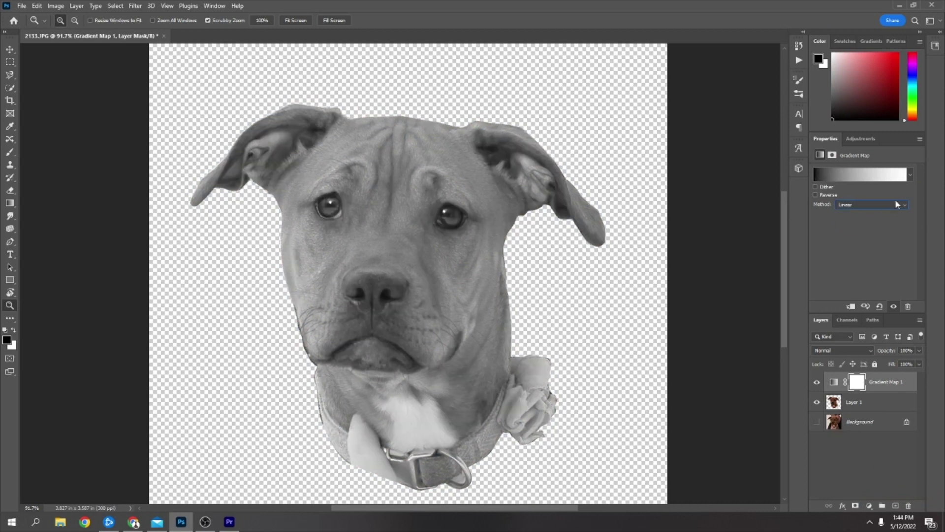
pyautogui.click(895, 204)
pyautogui.click(892, 229)
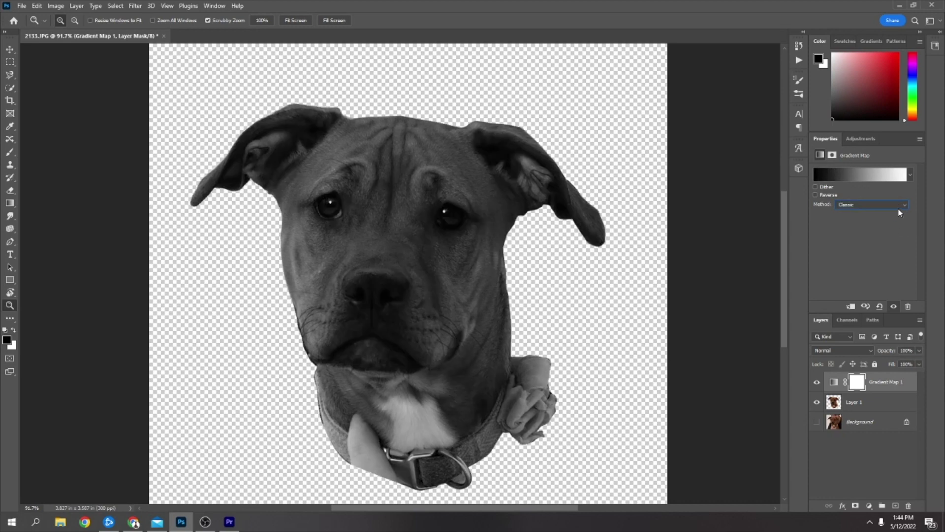
pyautogui.click(894, 204)
pyautogui.click(892, 220)
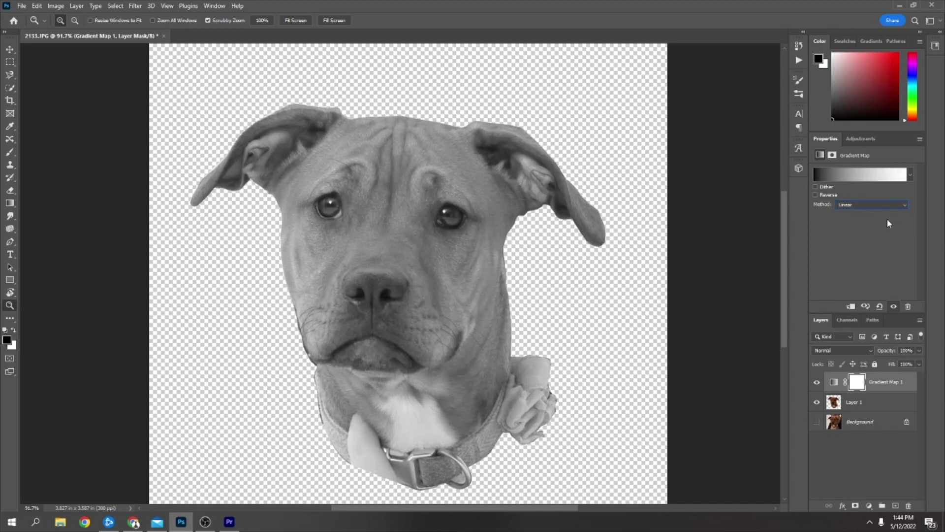
pyautogui.click(869, 507)
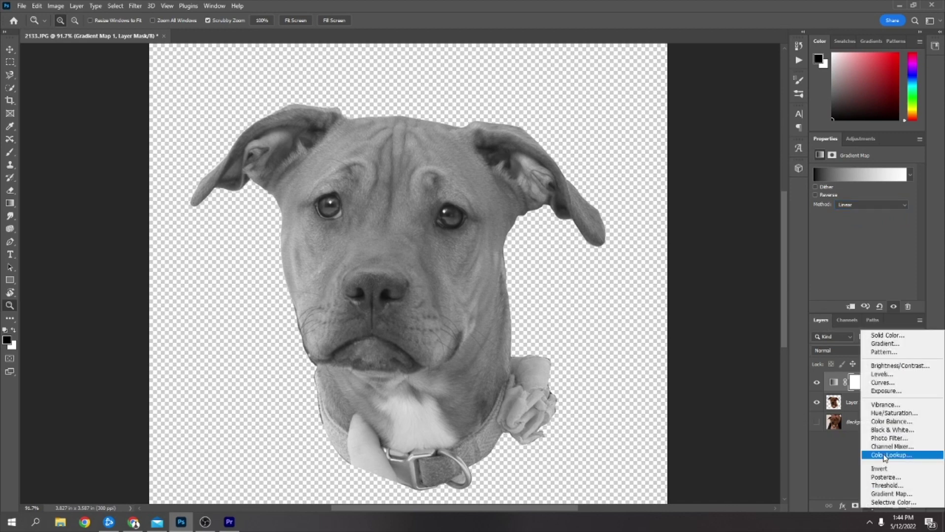
# Add a Black & White adjustment and tune its Reds (-19), Blues and Yellows (75) sliders.
pyautogui.click(889, 430)
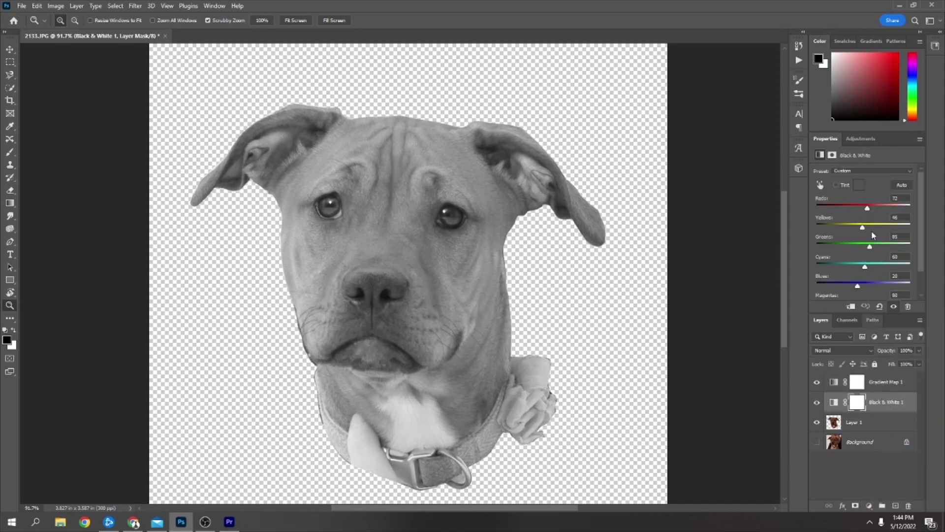
pyautogui.moveTo(869, 211); pyautogui.dragTo(753, 269)
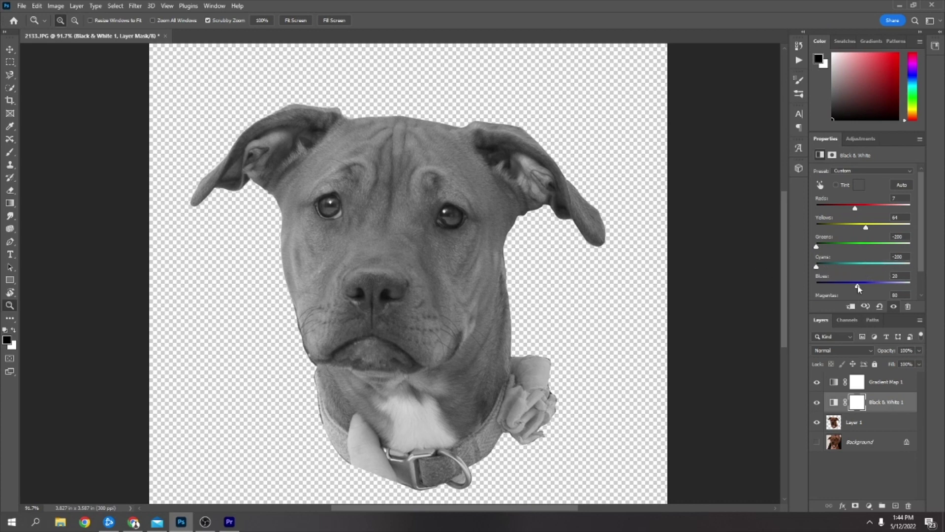
pyautogui.moveTo(859, 289)
pyautogui.mouseDown()
pyautogui.moveTo(890, 290)
pyautogui.moveTo(808, 294)
pyautogui.moveTo(858, 291)
pyautogui.mouseUp()
pyautogui.moveTo(866, 227); pyautogui.dragTo(853, 210)
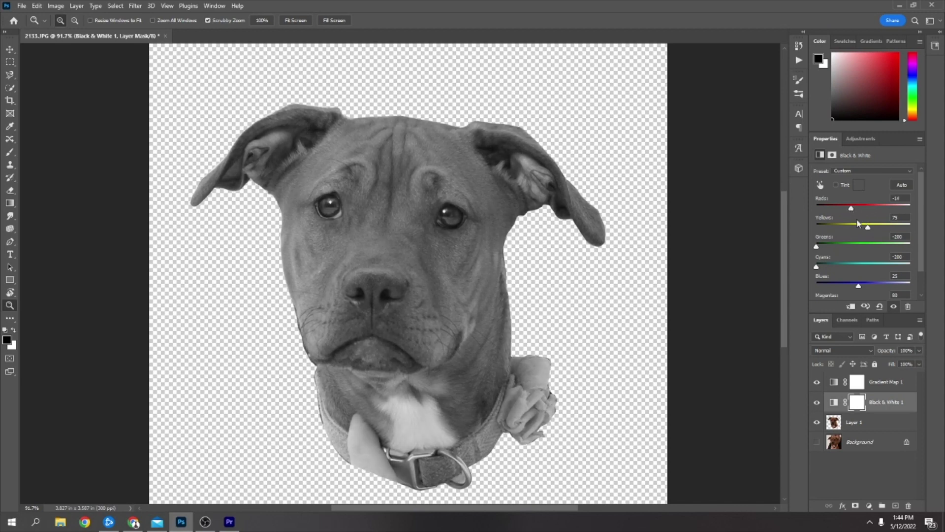
# Select Layer 1, zoom closer on the dog's face, and duplicate the layer twice.
pyautogui.click(881, 423)
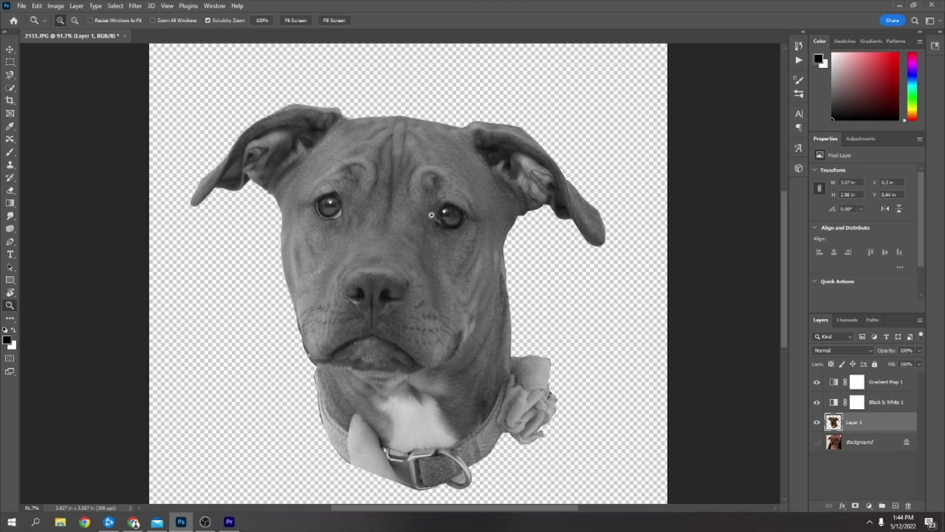
pyautogui.moveTo(436, 220)
pyautogui.mouseDown()
pyautogui.moveTo(497, 220)
pyautogui.moveTo(451, 224)
pyautogui.mouseUp()
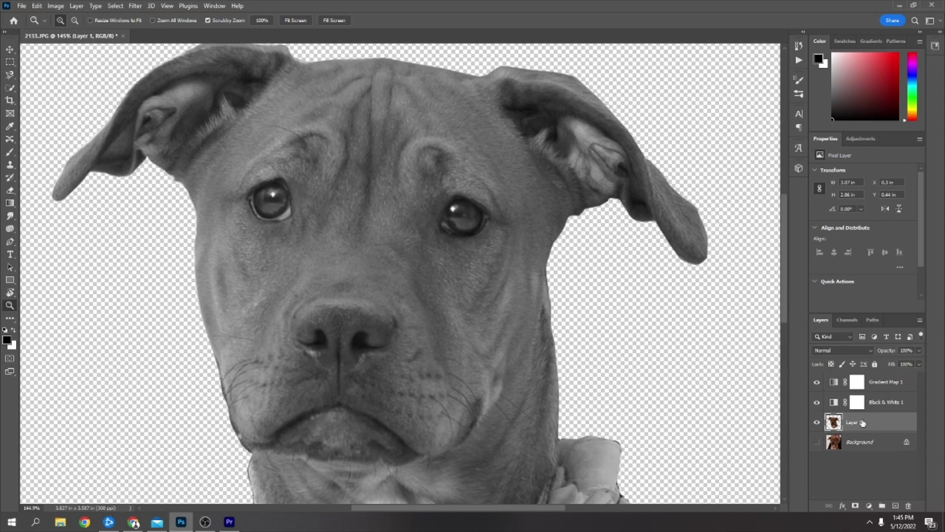
pyautogui.moveTo(863, 430); pyautogui.dragTo(897, 505)
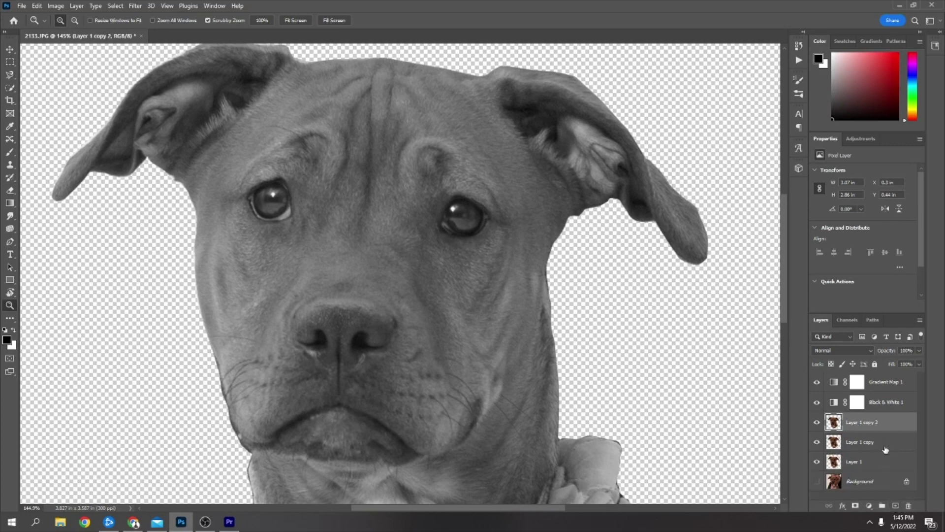
# Invert the top copy, Layer 1 copy 2, and set its blend mode to Vivid Light.
pyautogui.hotkey('ctrl', 'i')
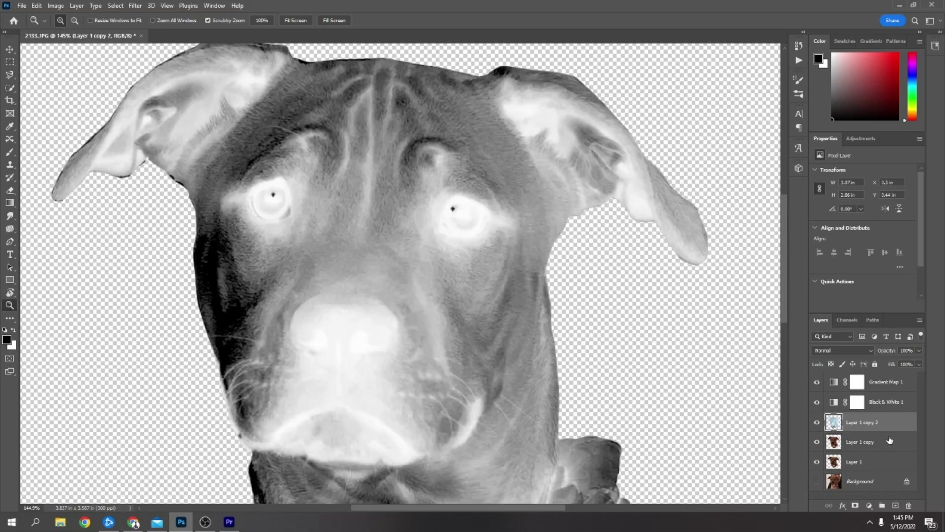
pyautogui.click(860, 350)
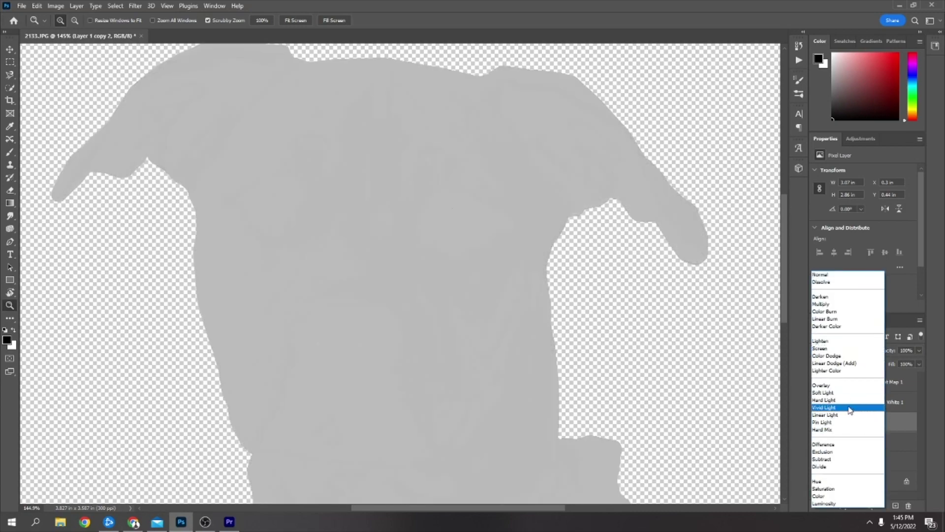
pyautogui.click(847, 408)
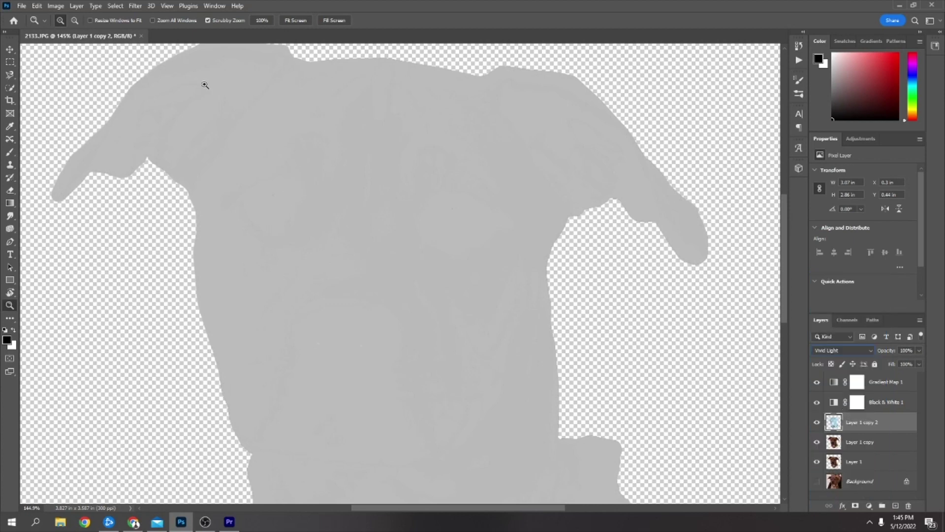
# Apply a 5.2-pixel Gaussian Blur to Layer 1 copy 2 for pencil-style sketch lines.
pyautogui.click(134, 6)
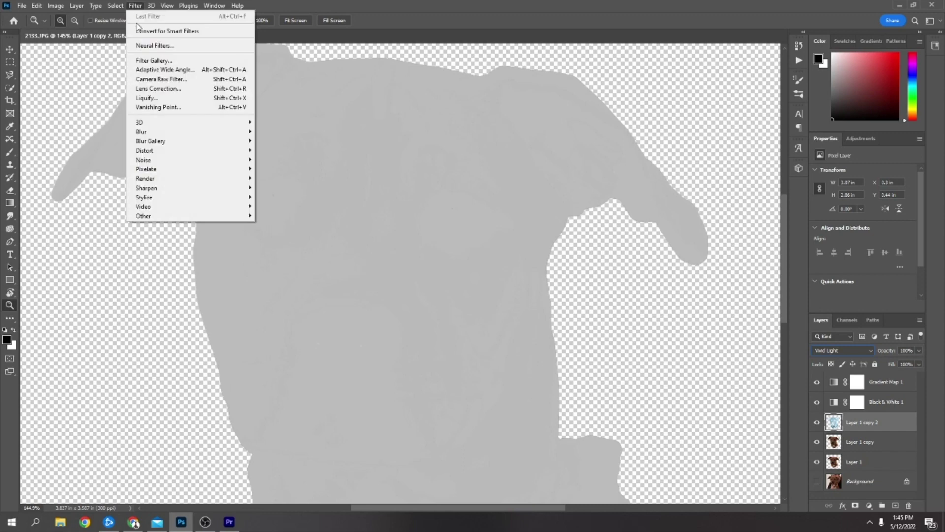
pyautogui.moveTo(190, 134)
pyautogui.click(282, 170)
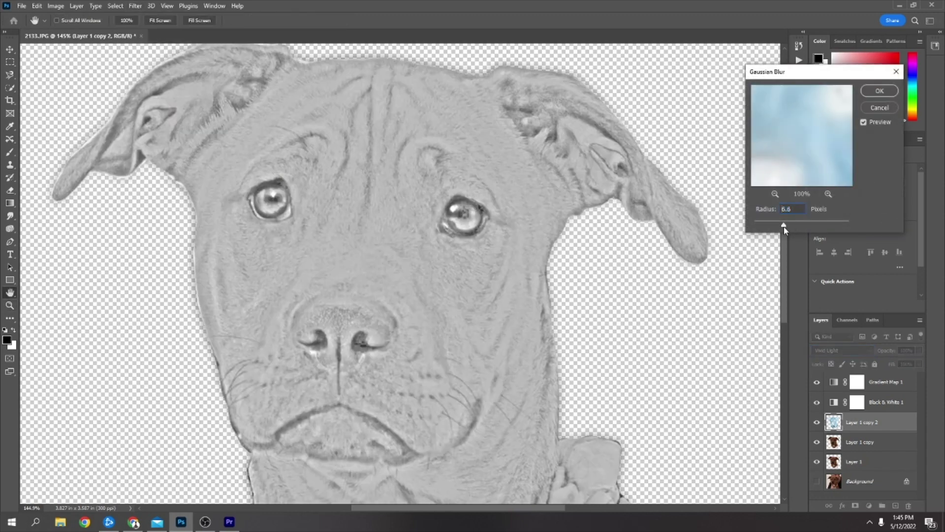
pyautogui.moveTo(784, 228)
pyautogui.mouseDown()
pyautogui.moveTo(766, 226)
pyautogui.moveTo(781, 228)
pyautogui.mouseUp()
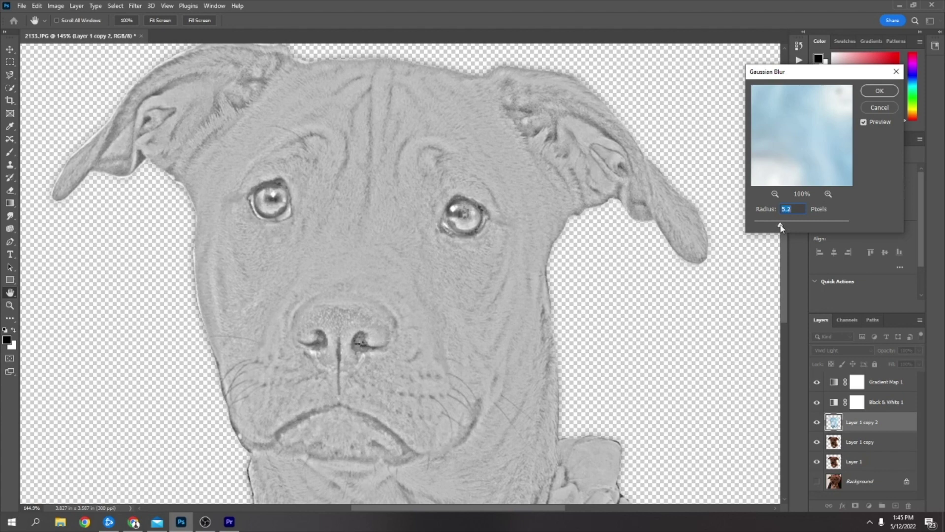
pyautogui.click(883, 92)
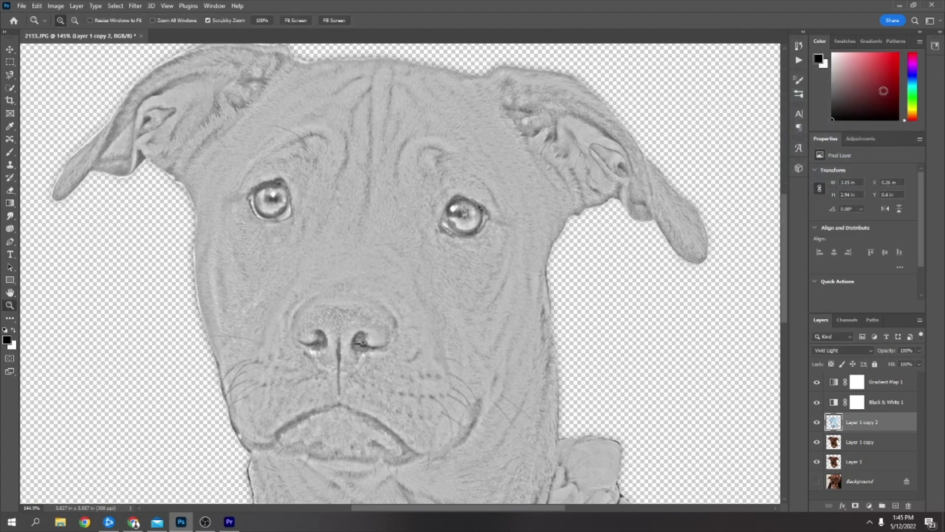
pyautogui.keyDown('shift'); pyautogui.click(890, 444); pyautogui.keyUp('shift')
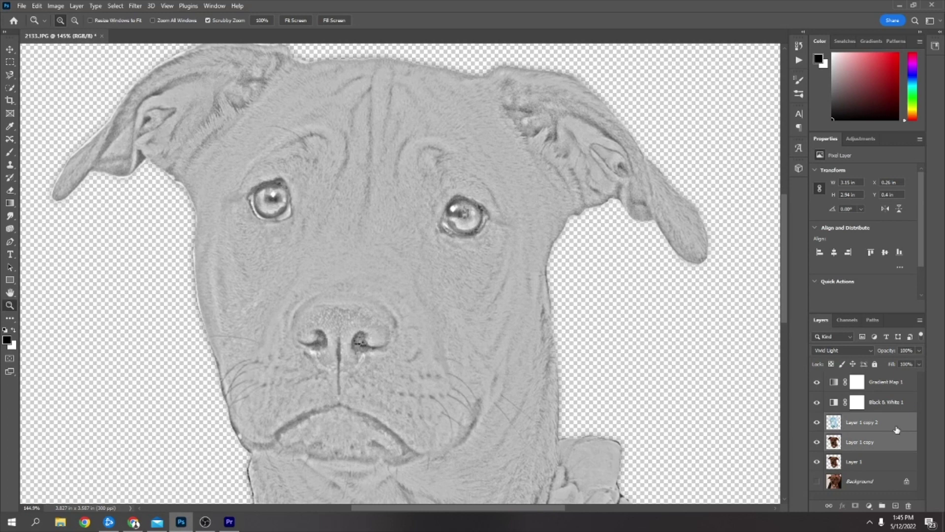
# Group both sketch copies into Group 1 and set the group's blend mode to Overlay.
pyautogui.hotkey('ctrl', 'g')
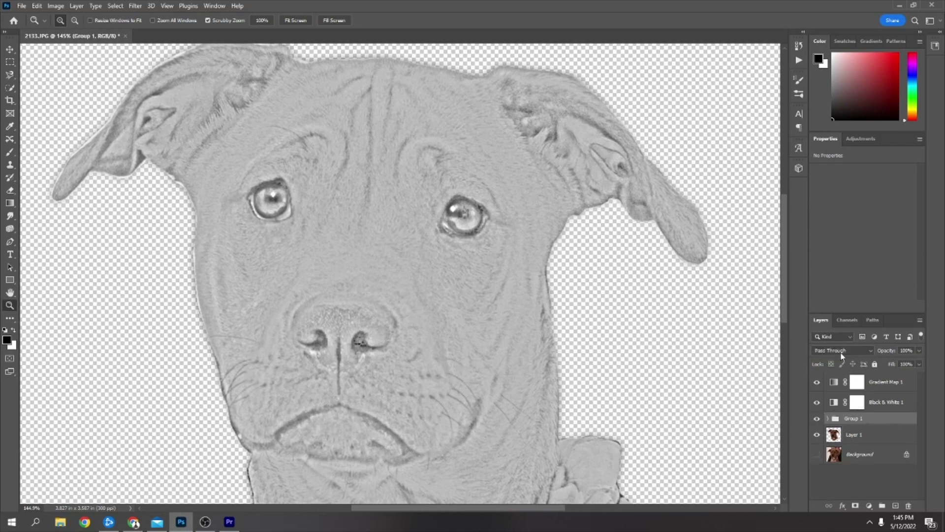
pyautogui.click(861, 354)
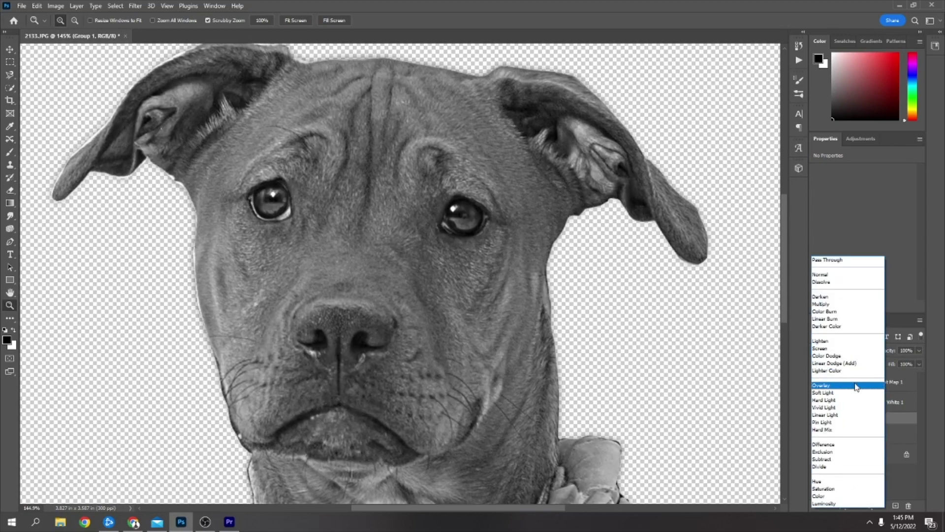
pyautogui.click(857, 386)
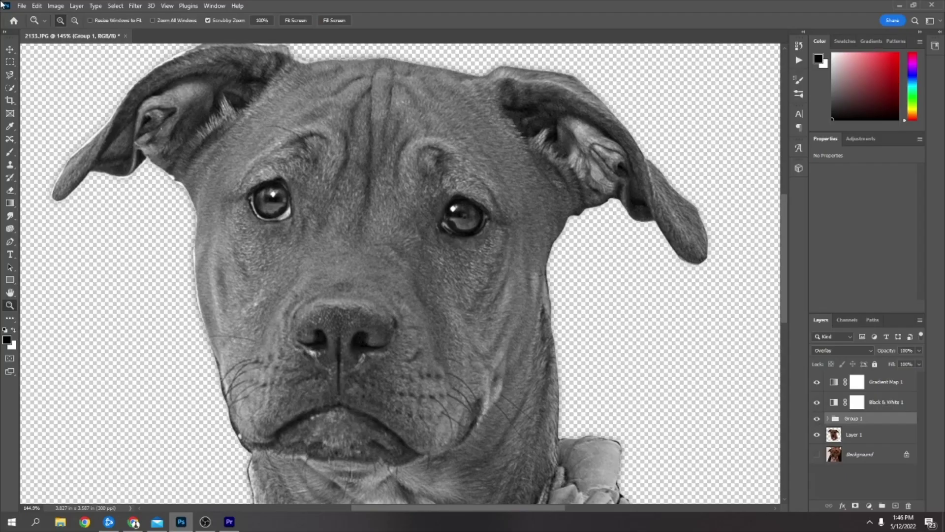
# Add a white Solid Color fill layer, move it to the top, and set opacity to 12%.
pyautogui.moveTo(557, 345); pyautogui.dragTo(528, 345)
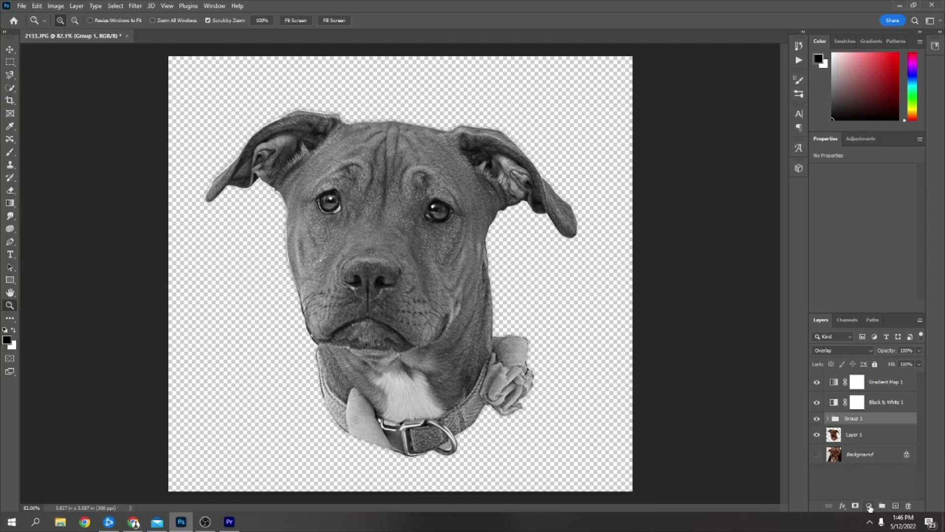
pyautogui.click(869, 506)
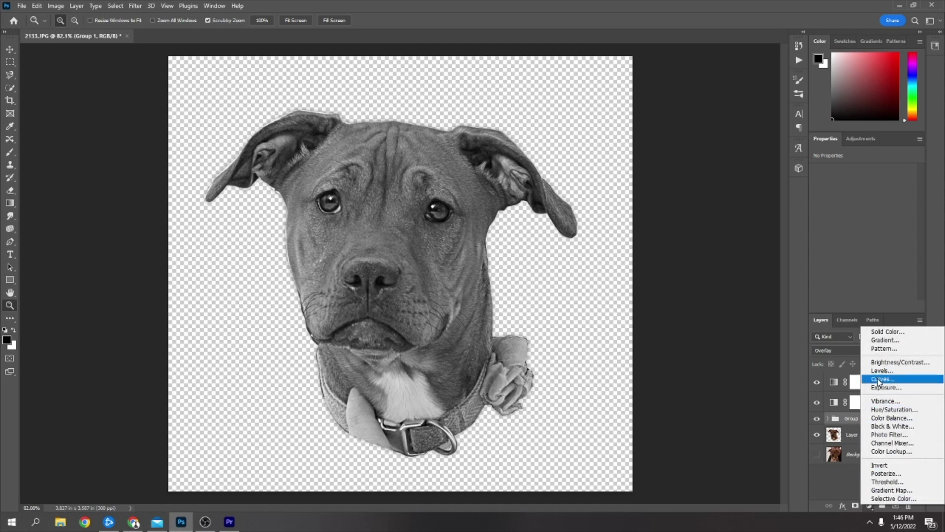
pyautogui.click(889, 332)
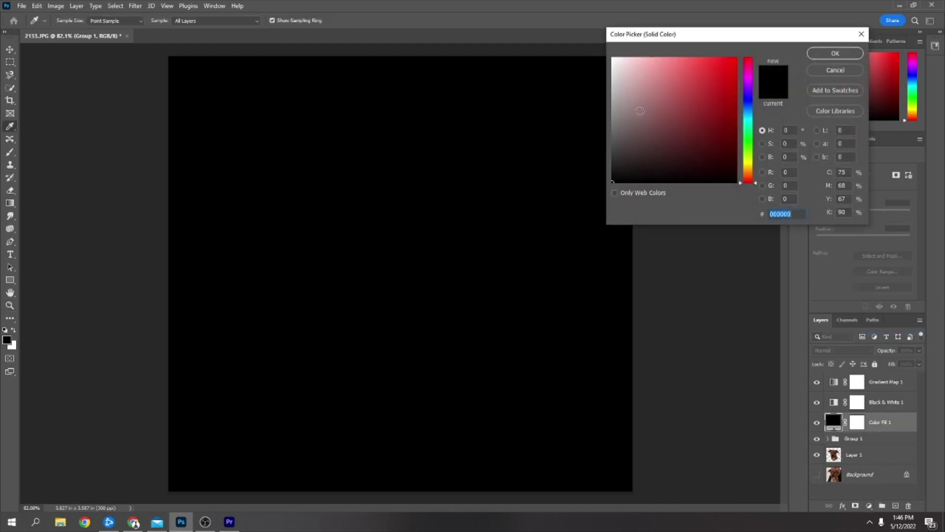
pyautogui.moveTo(647, 106); pyautogui.dragTo(595, 39)
pyautogui.click(853, 54)
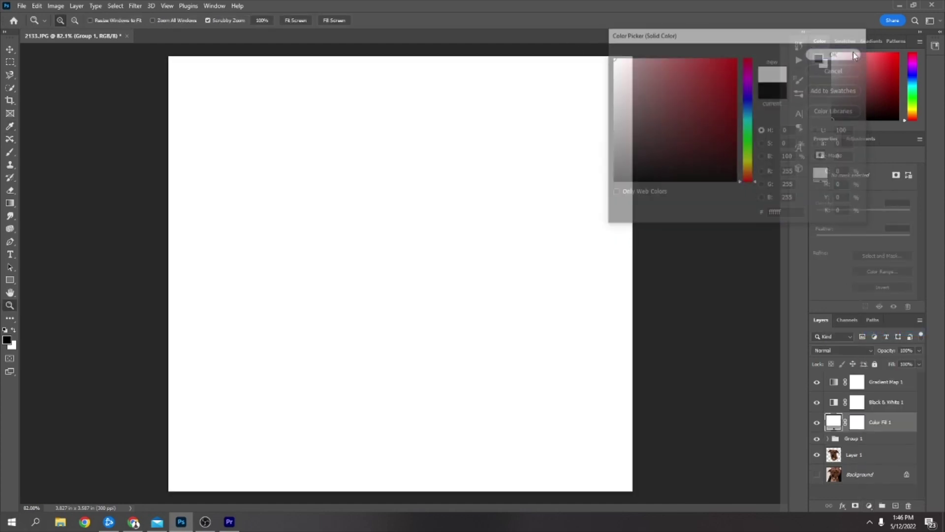
pyautogui.moveTo(891, 425); pyautogui.dragTo(880, 364)
pyautogui.click(919, 350)
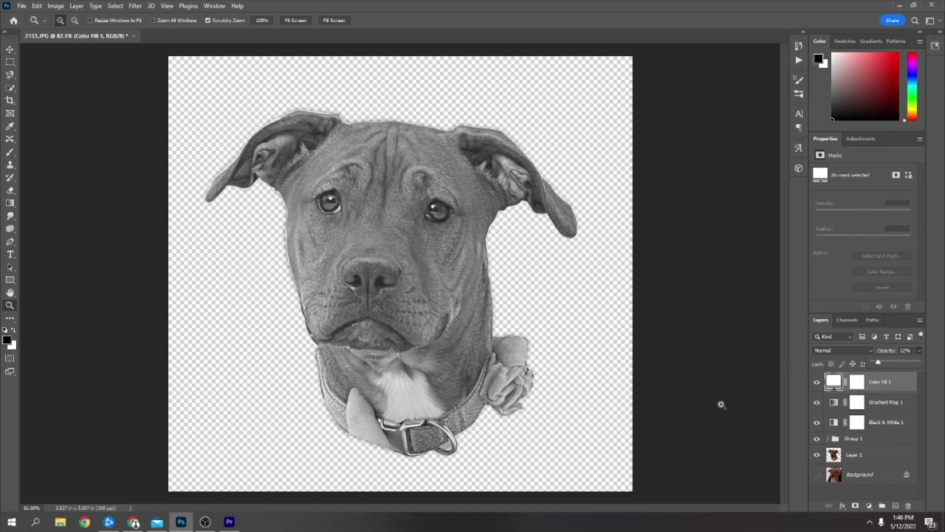
# Open Save for Web (Legacy) from File > Export with JPEG, Maximum, quality 100.
pyautogui.click(21, 5)
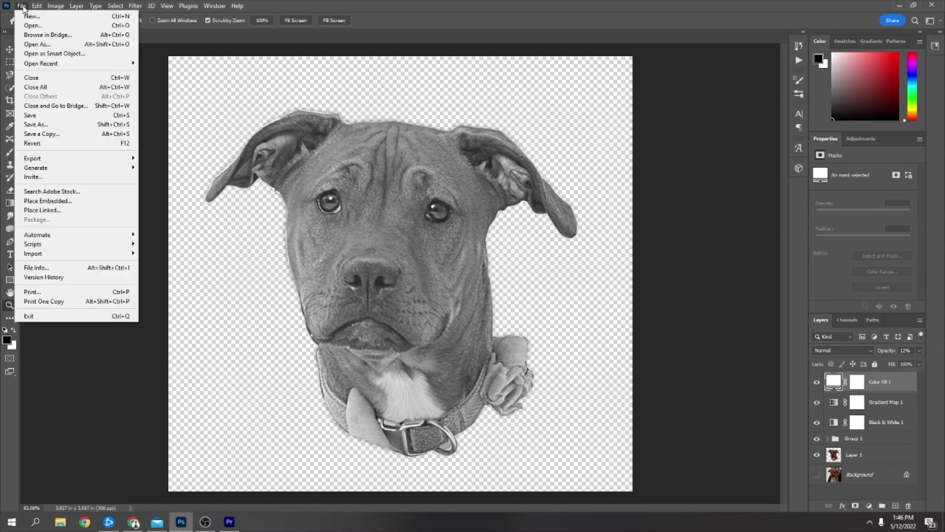
pyautogui.moveTo(65, 159)
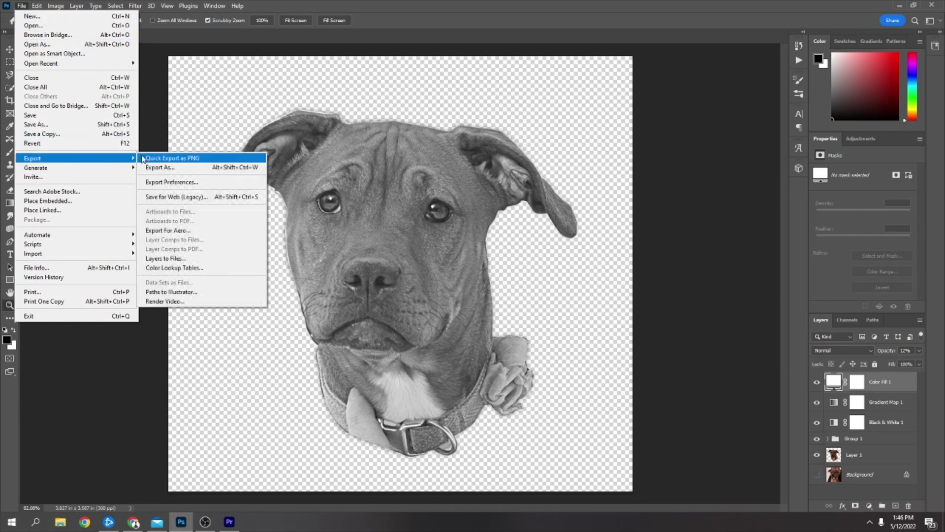
pyautogui.click(187, 197)
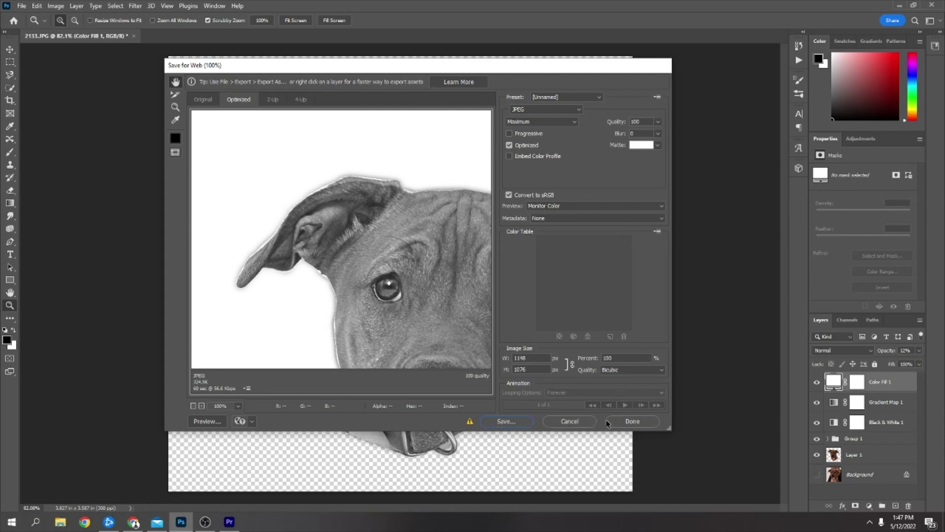
pyautogui.moveTo(134, 523)
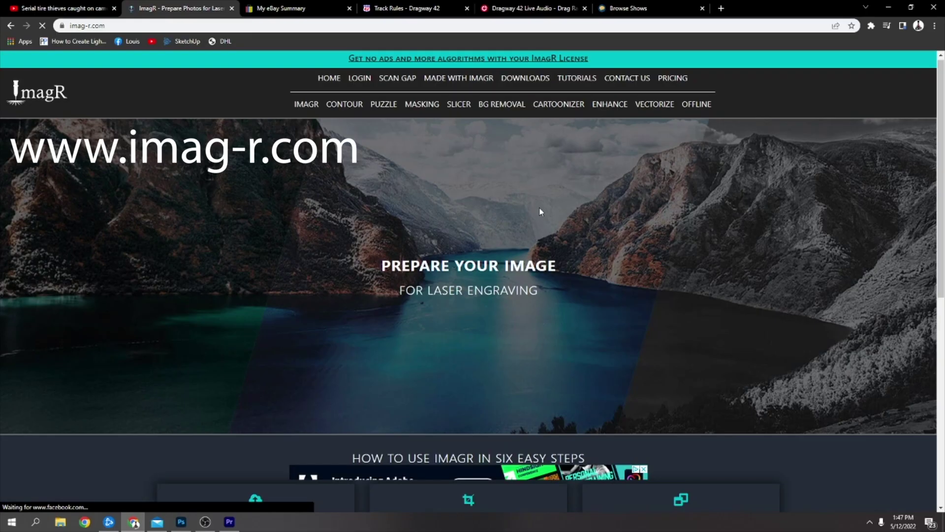
# Upload the 2133 image from Downloads; ImagR reports 11.34 × 10.76 in at 96 DPI.
pyautogui.scroll(-8, 539, 209)
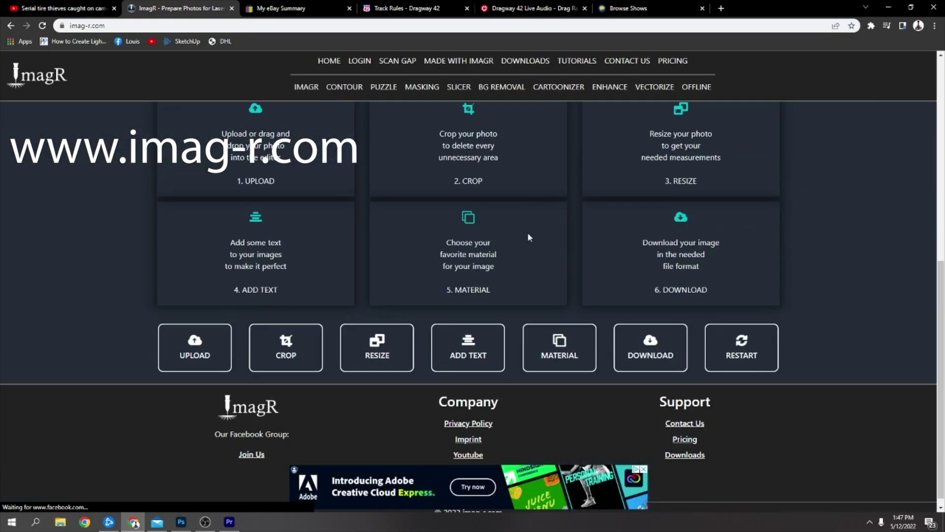
pyautogui.click(196, 356)
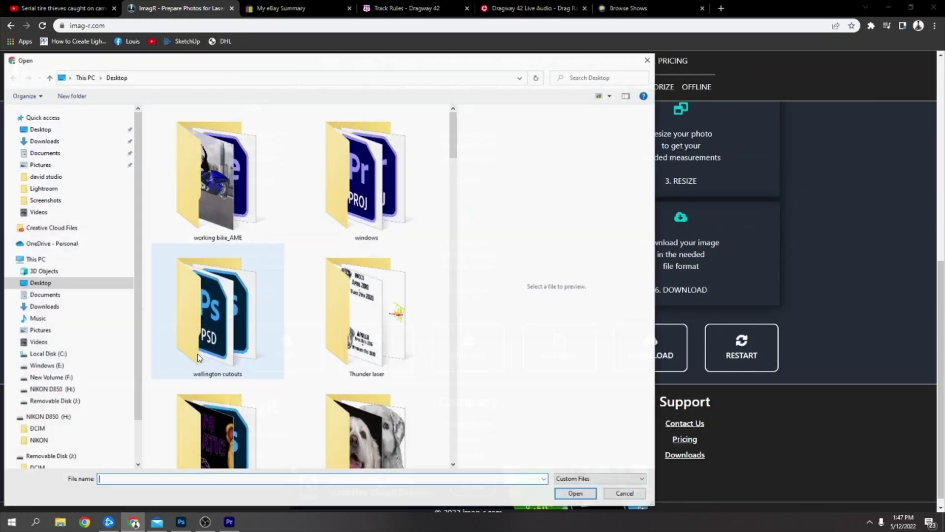
pyautogui.click(44, 141)
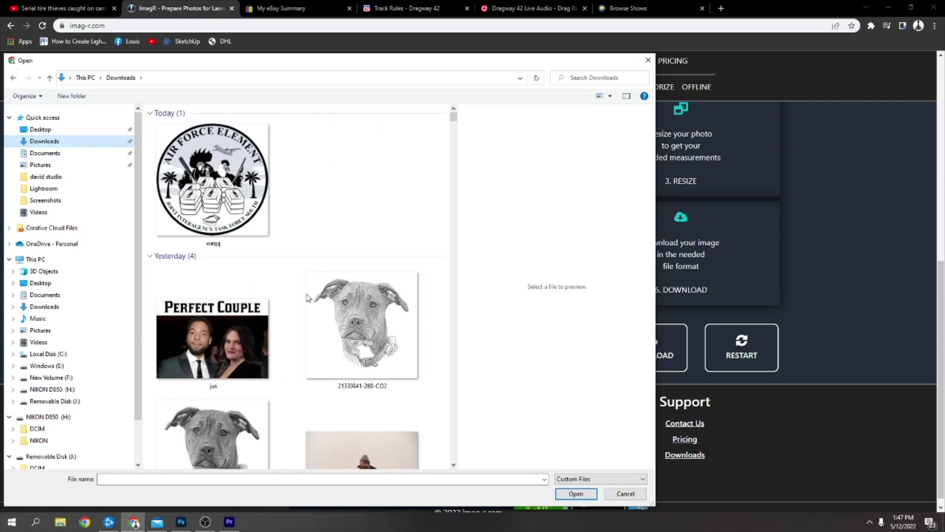
pyautogui.scroll(-3, 363, 320)
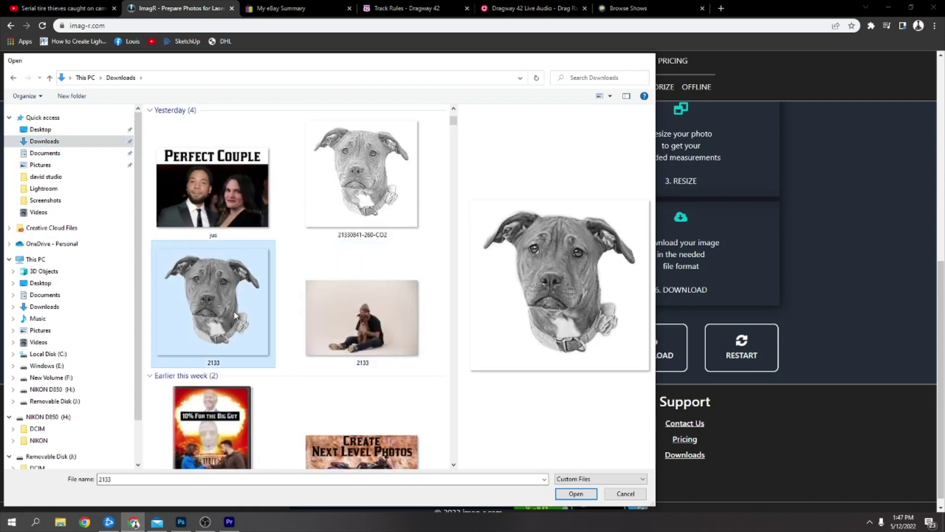
pyautogui.doubleClick(234, 315)
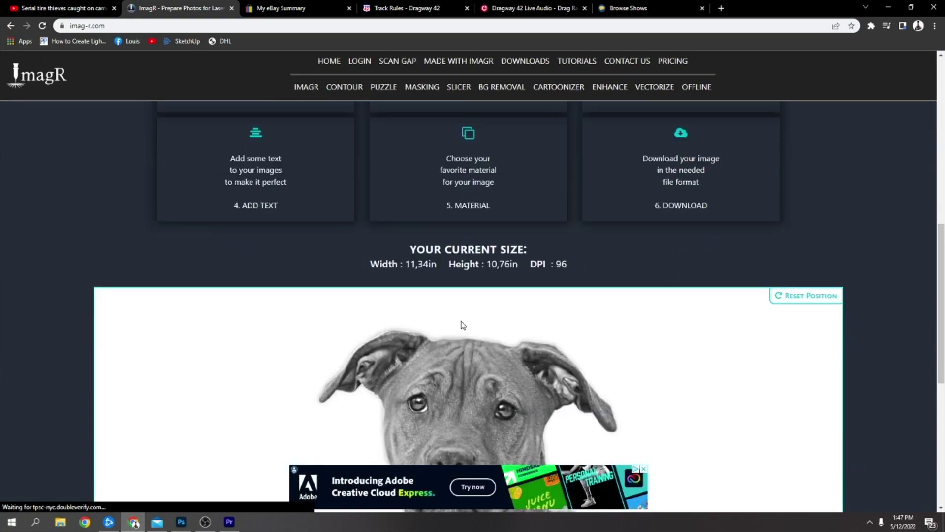
# Switch the resize units to inches and change the DPI to 260 with fixed aspect ratio.
pyautogui.scroll(-2, 460, 317)
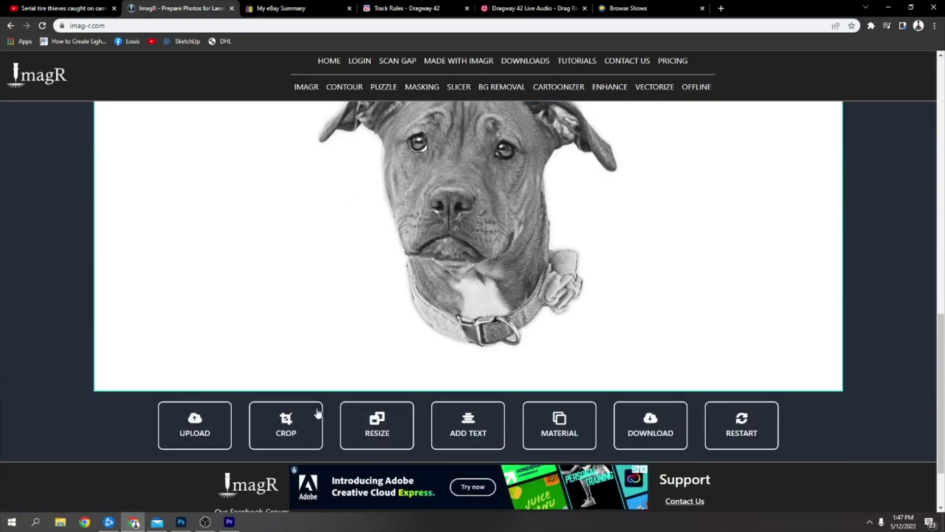
pyautogui.click(376, 428)
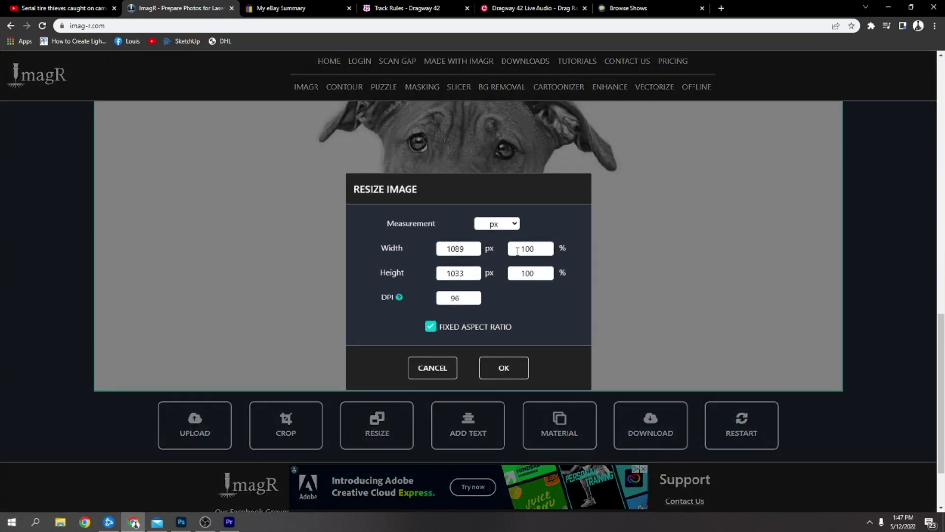
pyautogui.click(498, 223)
pyautogui.click(507, 242)
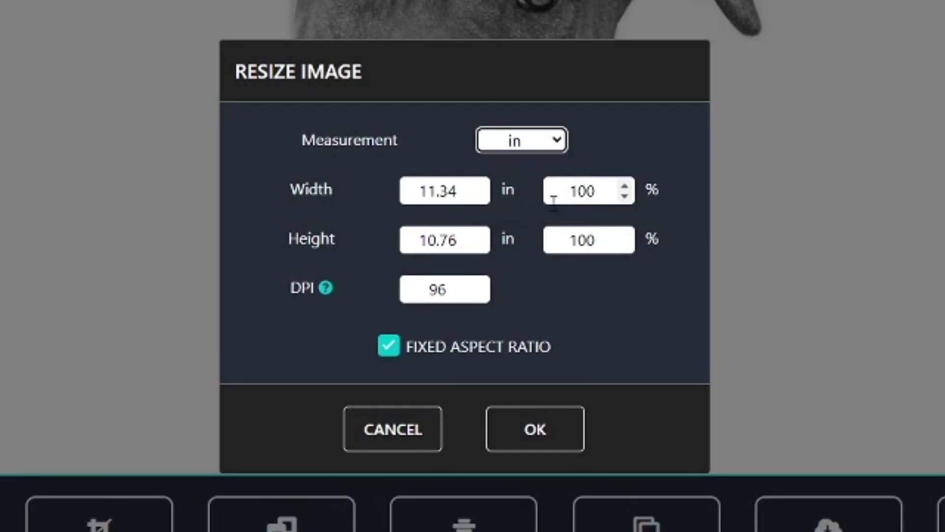
pyautogui.moveTo(450, 291); pyautogui.dragTo(386, 296)
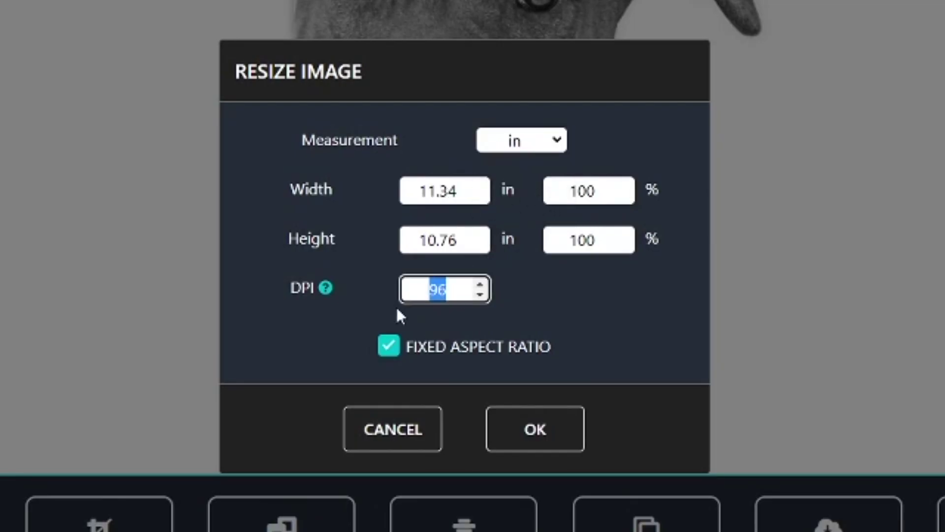
pyautogui.write('260')
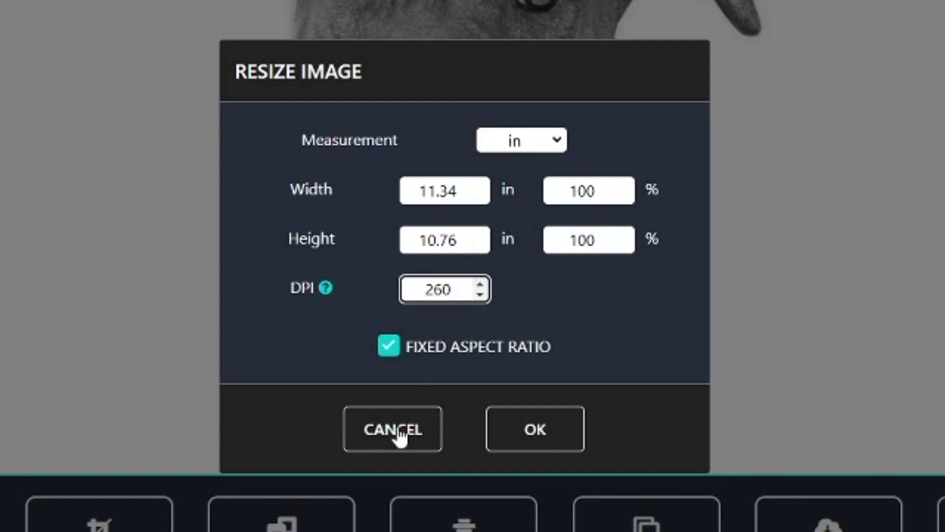
pyautogui.click(537, 443)
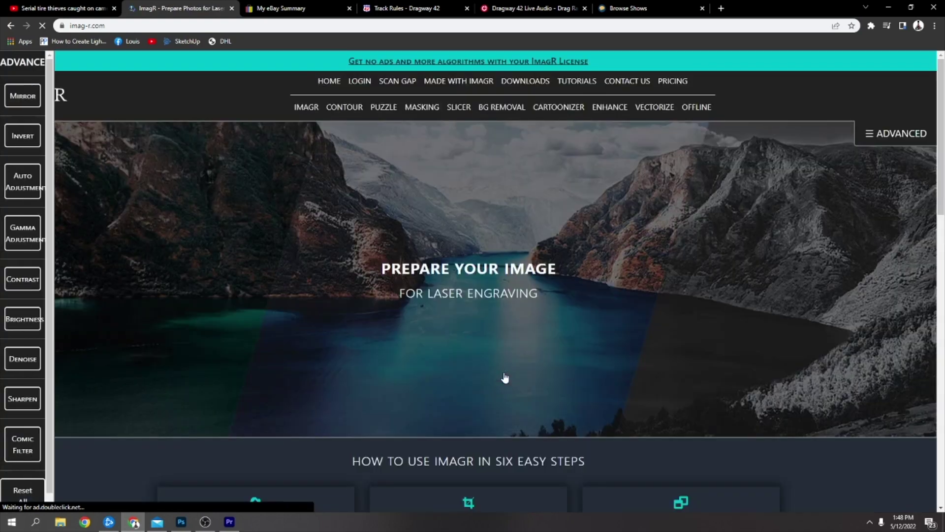
# Apply the CO2 Wood material to dither the right-hand copy of the dog.
pyautogui.scroll(-15, 505, 377)
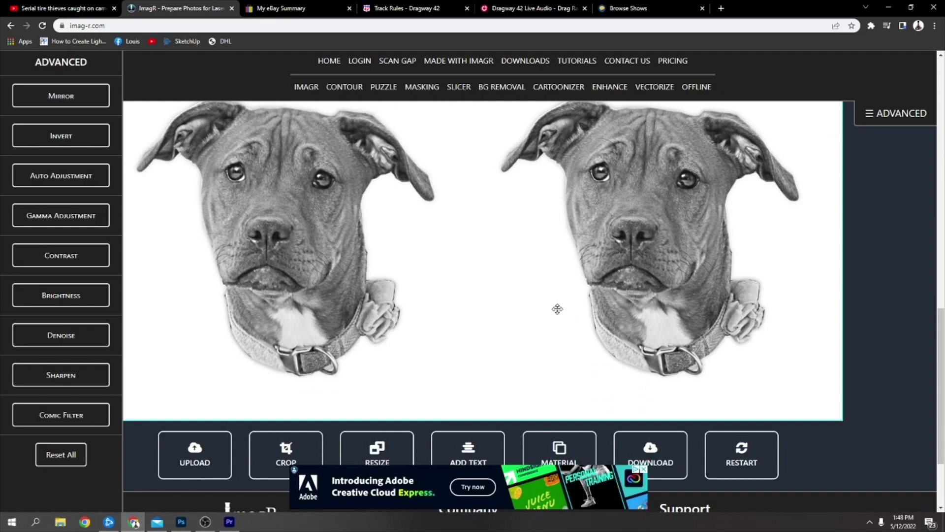
pyautogui.scroll(-1, 545, 322)
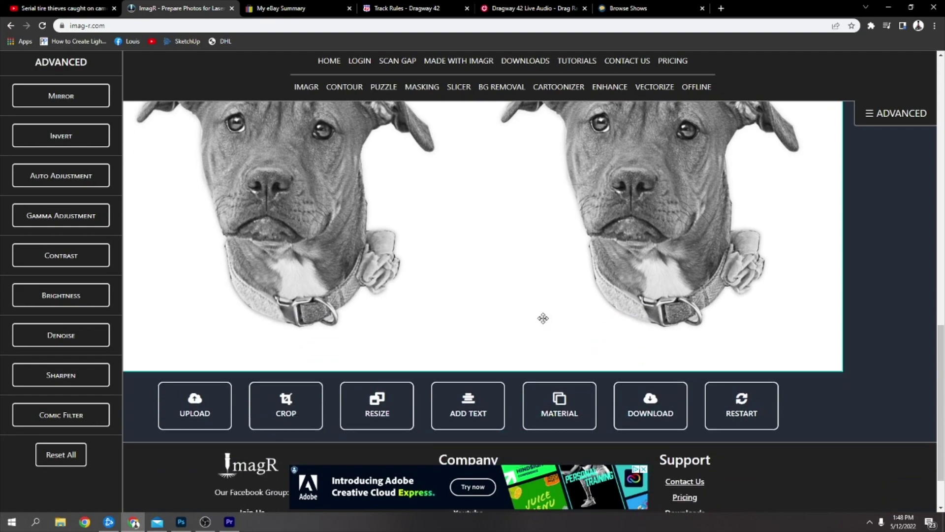
pyautogui.click(565, 409)
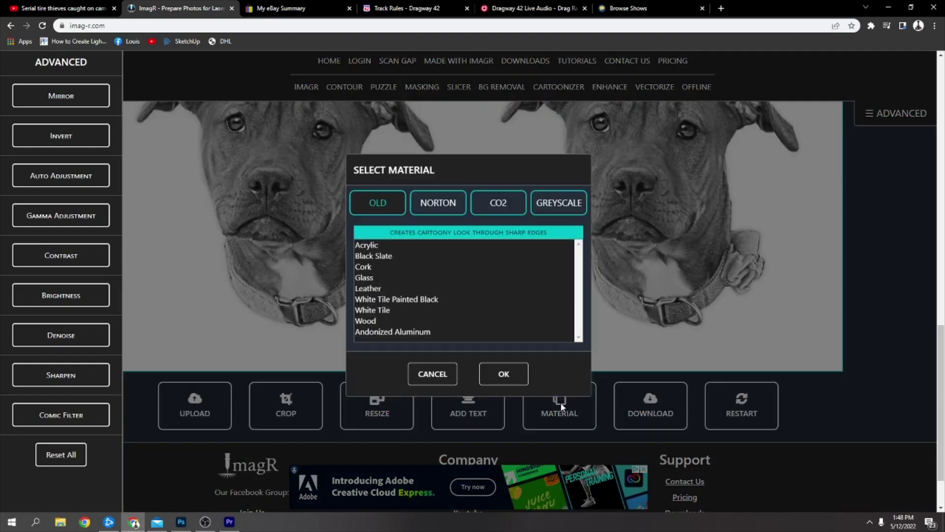
pyautogui.click(504, 211)
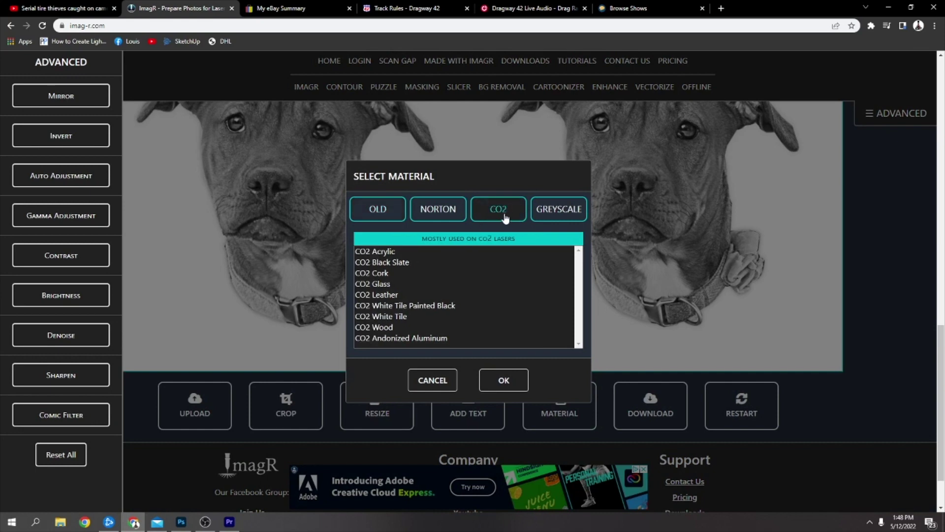
pyautogui.click(377, 327)
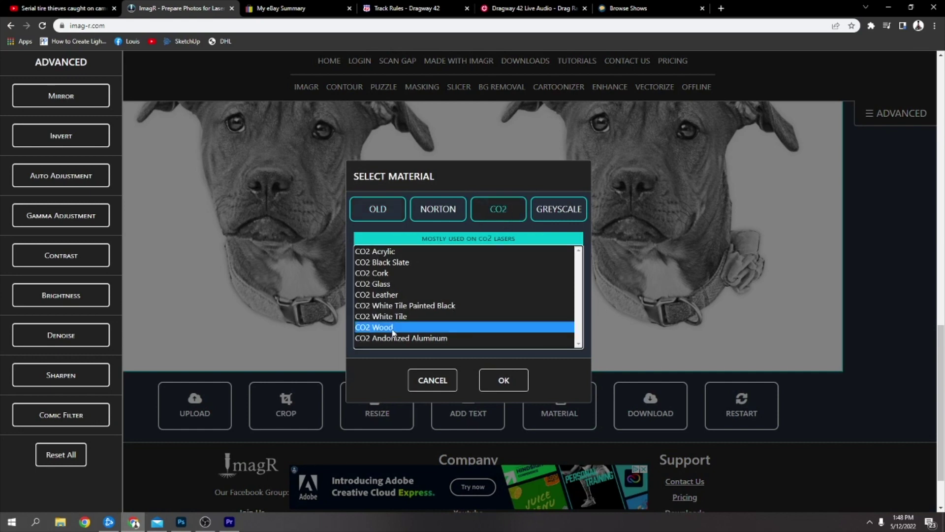
pyautogui.click(503, 381)
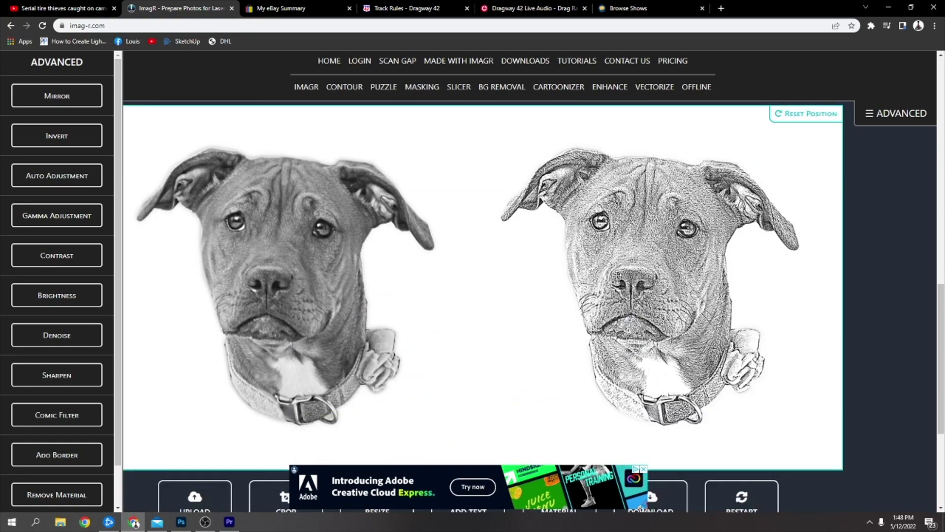
pyautogui.scroll(1, 505, 202)
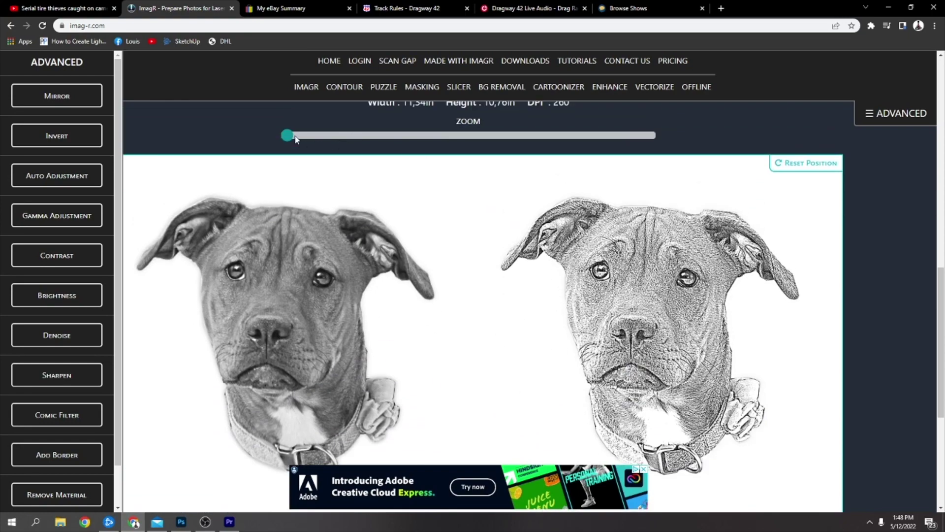
pyautogui.moveTo(509, 143); pyautogui.dragTo(543, 142)
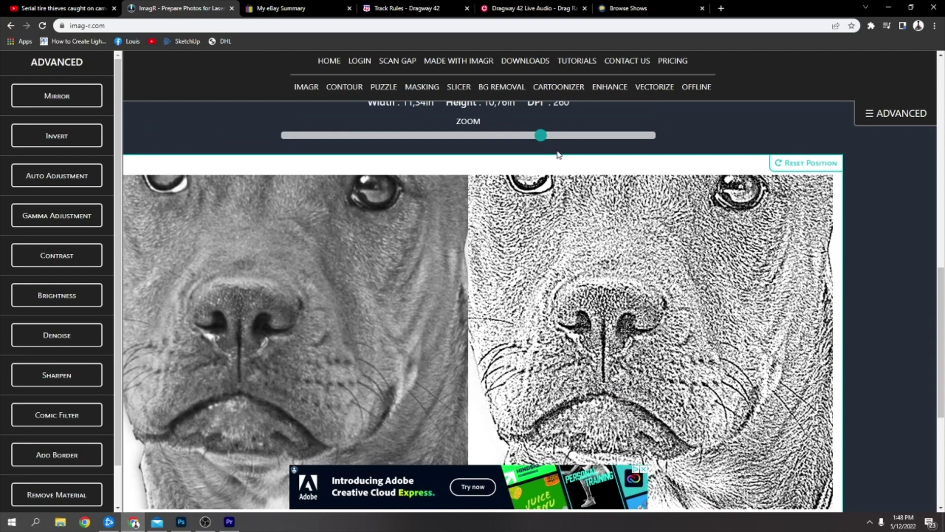
pyautogui.scroll(1, 582, 179)
pyautogui.scroll(-1, 602, 295)
pyautogui.scroll(-5, 511, 283)
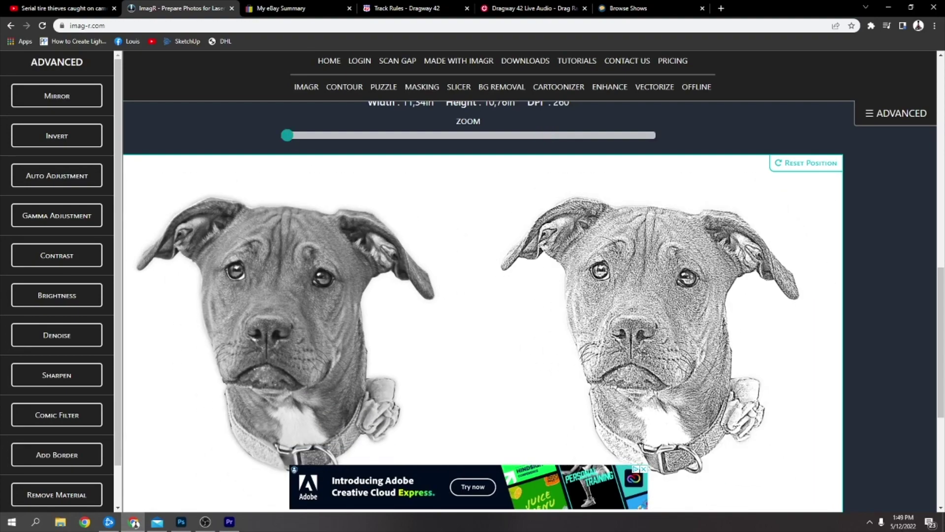
pyautogui.scroll(-5, 648, 339)
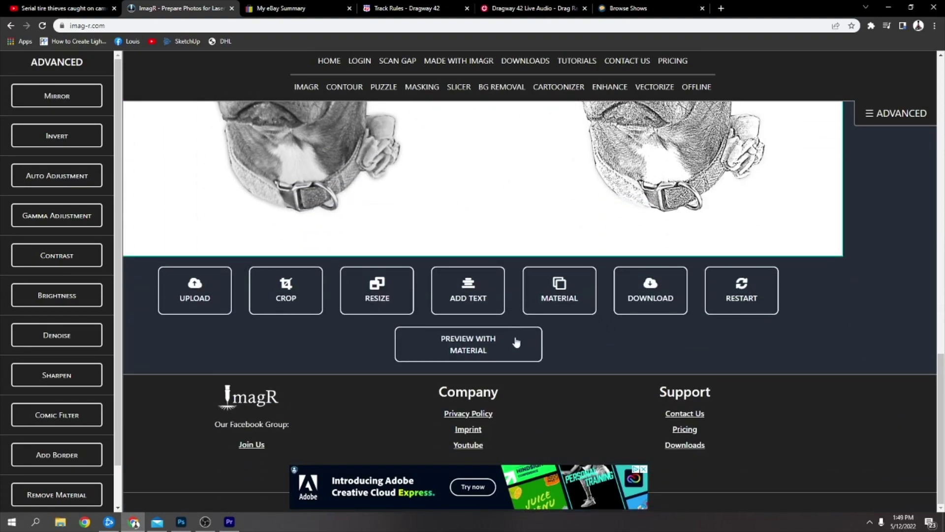
pyautogui.click(462, 341)
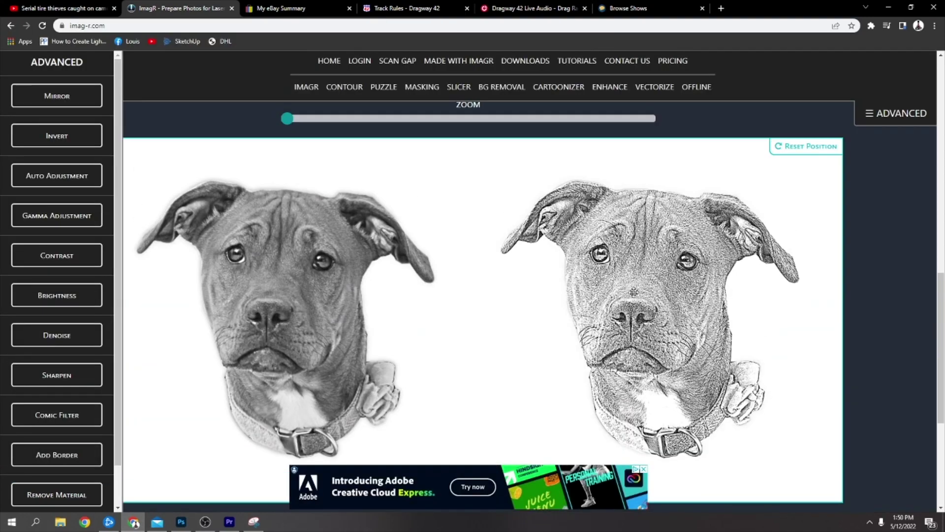
pyautogui.scroll(3, 635, 290)
pyautogui.scroll(-7, 639, 294)
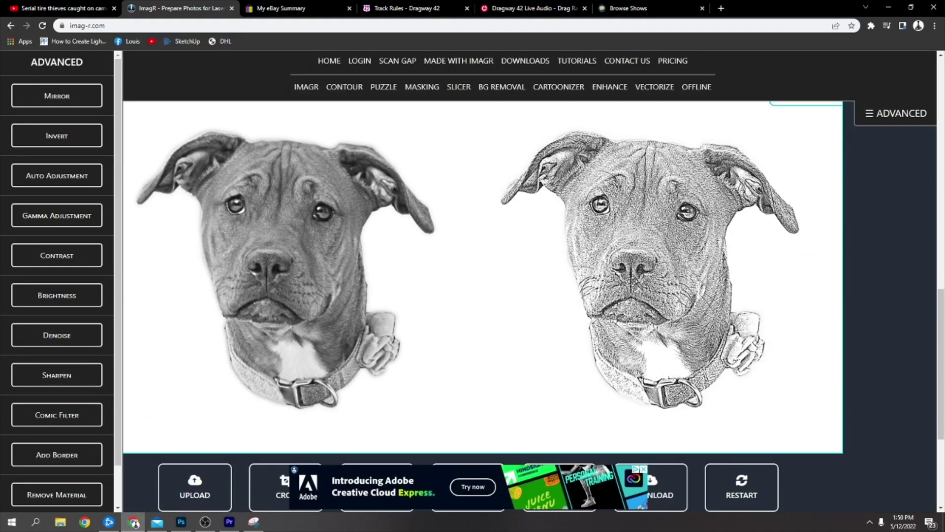
# Download the dithered dog as a BMP, dismiss the ad, and drag the file into LightBurn.
pyautogui.click(640, 294)
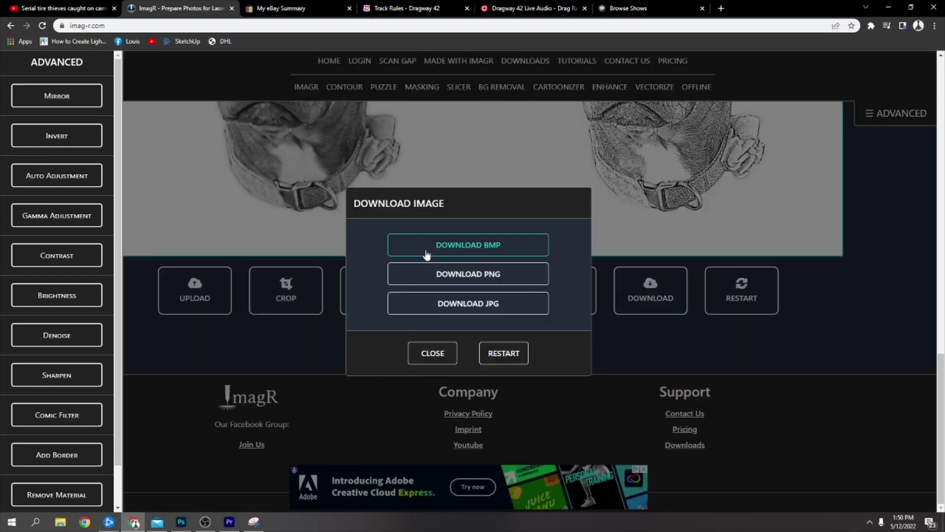
pyautogui.click(483, 252)
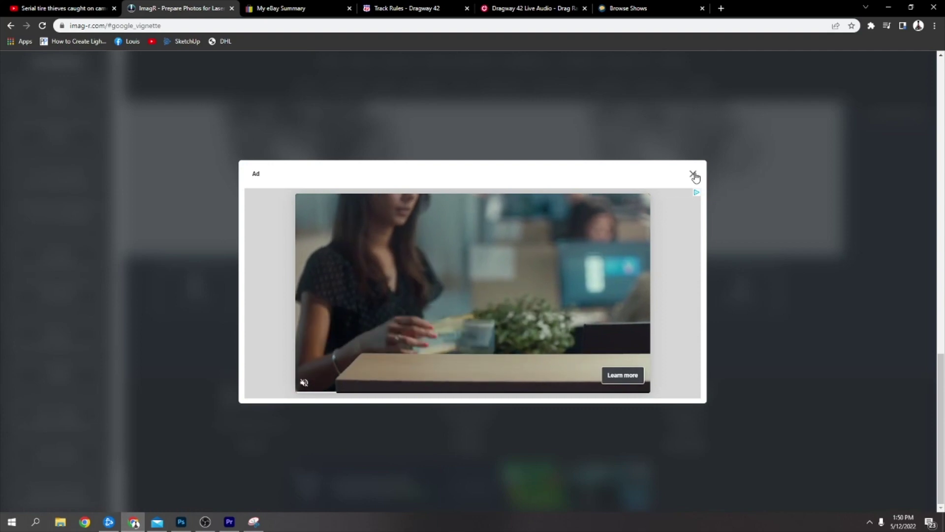
pyautogui.click(693, 175)
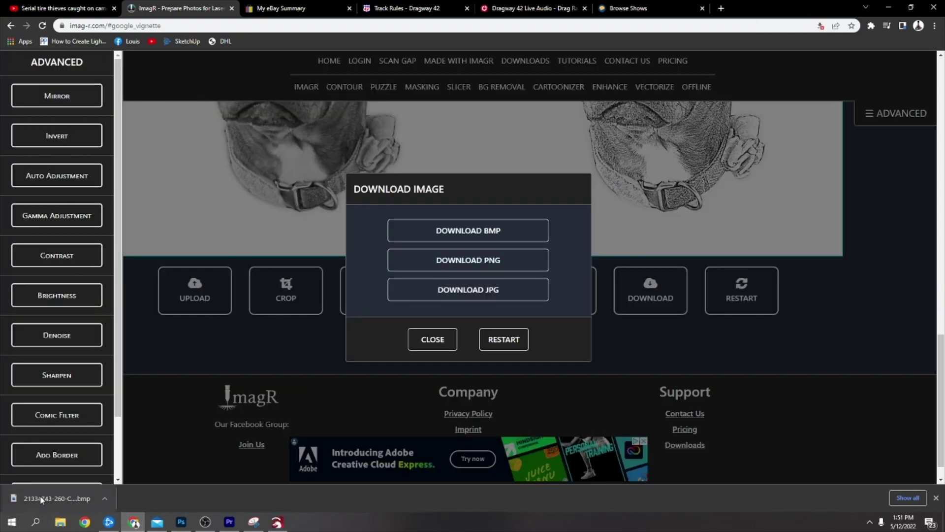
pyautogui.moveTo(41, 499); pyautogui.dragTo(369, 255)
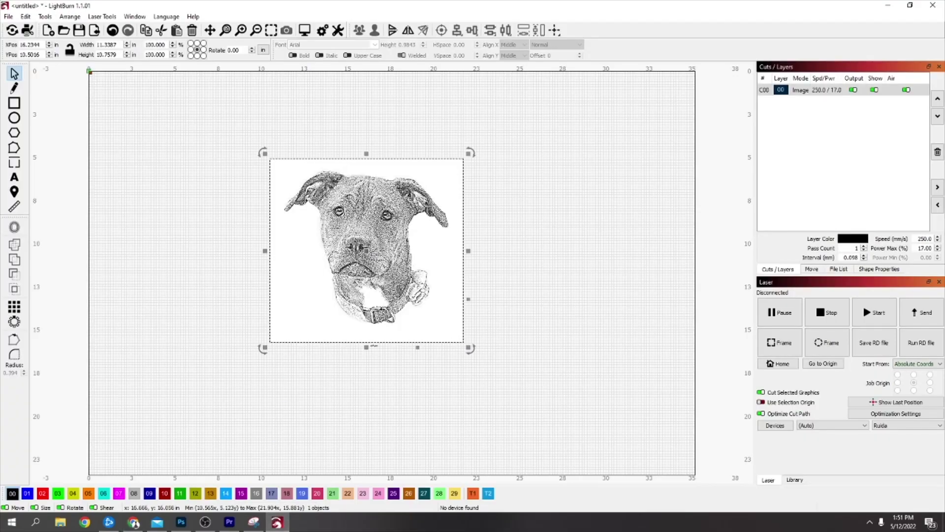
# Set the image layer to 260 DPI with Pass-Through enabled and confirm the cut settings.
pyautogui.doubleClick(830, 92)
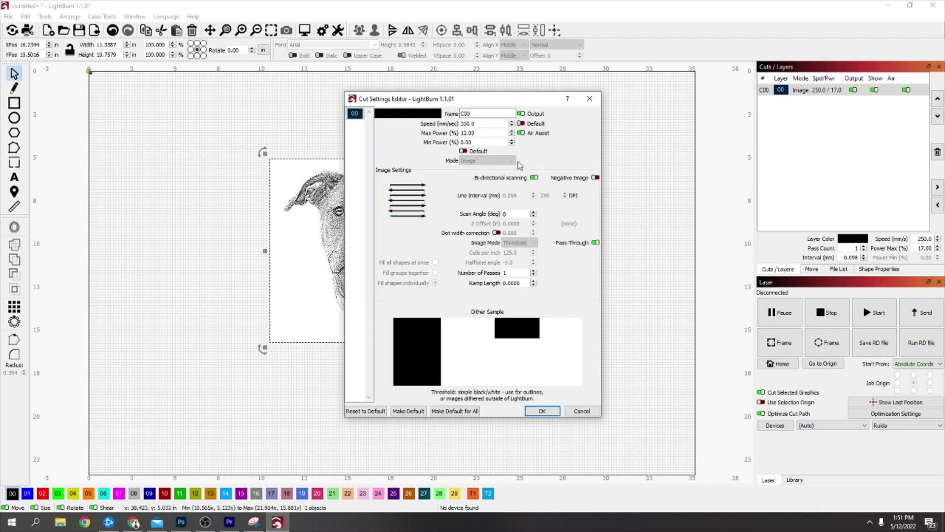
pyautogui.doubleClick(556, 197)
pyautogui.write('260')
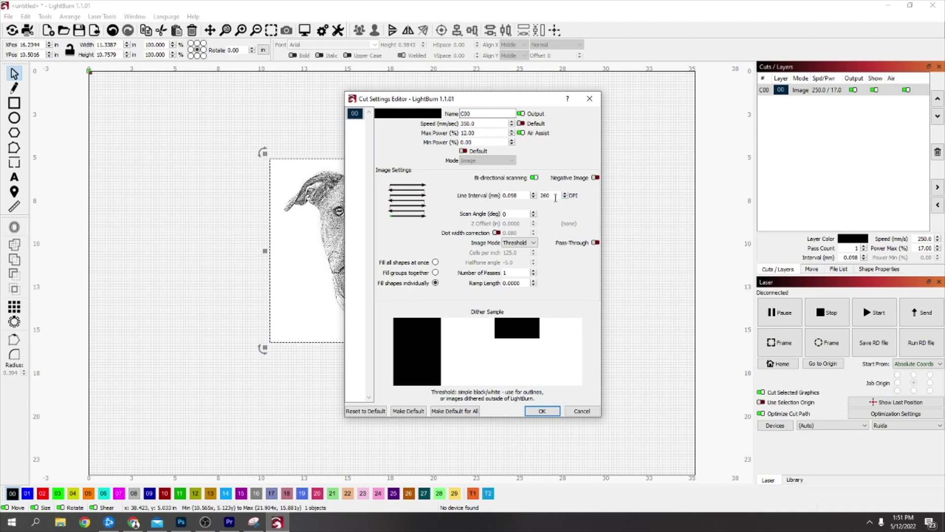
pyautogui.click(595, 243)
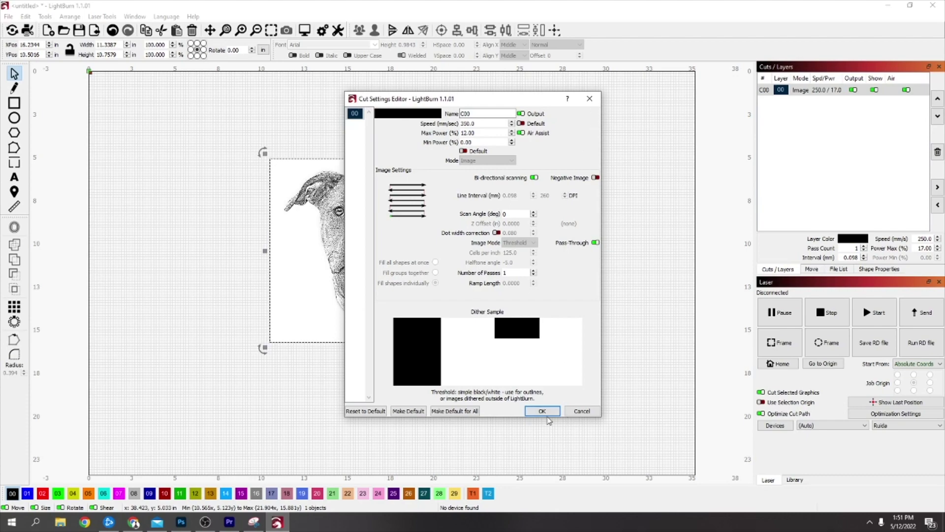
pyautogui.click(546, 414)
# Preview the dithered dog engraving with Alt+P, showing an estimated 20:39 run time.
pyautogui.hotkey('alt', 'p')
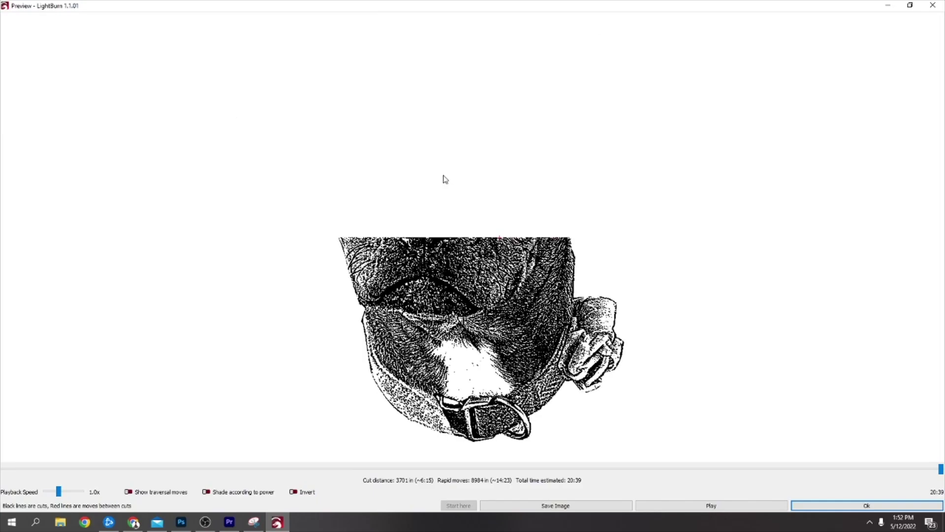